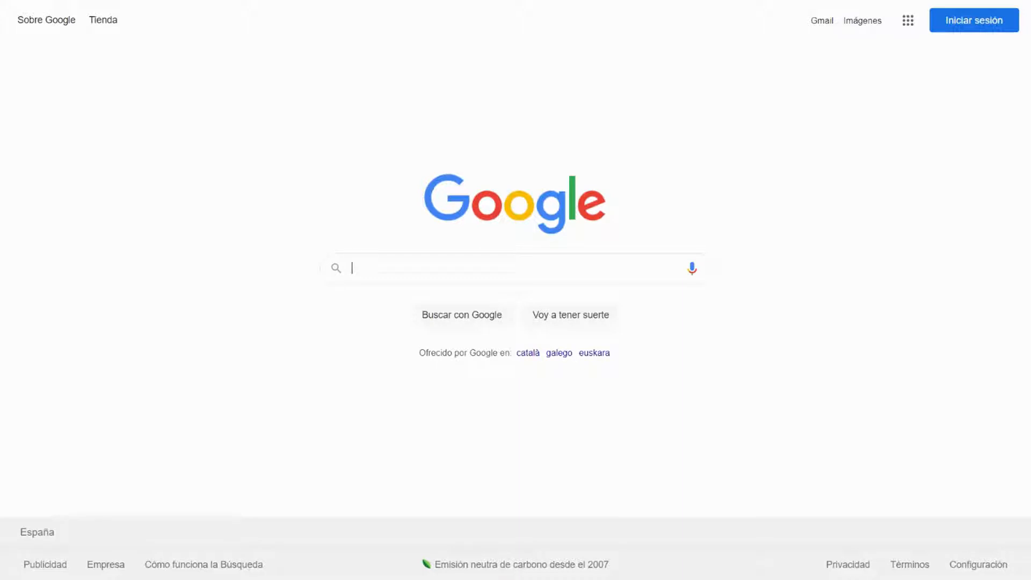
# Step: Search Google for "office 365" and open the Office 365 Login result from office.com
pyautogui.write('o')
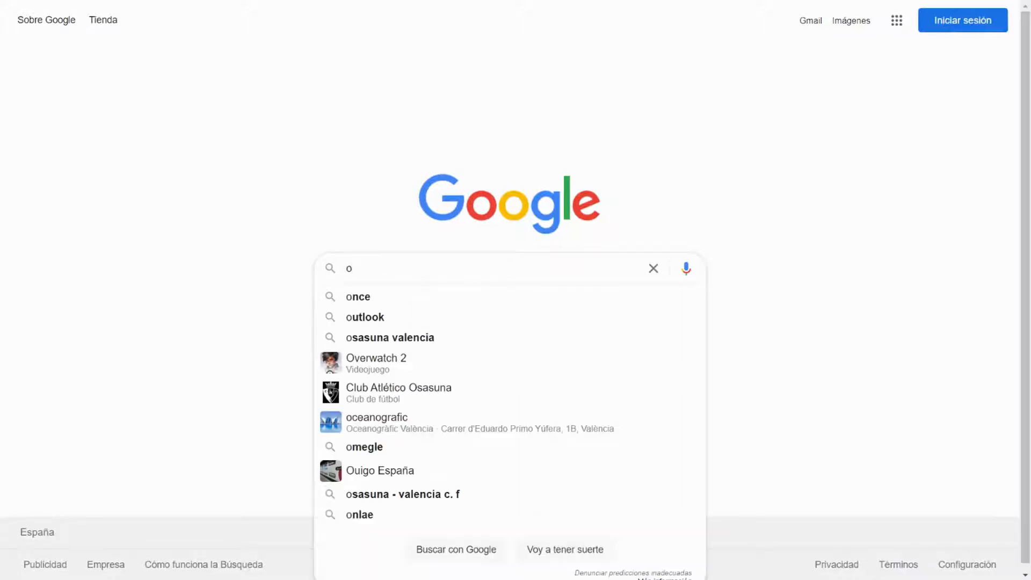
pyautogui.write('ffice')
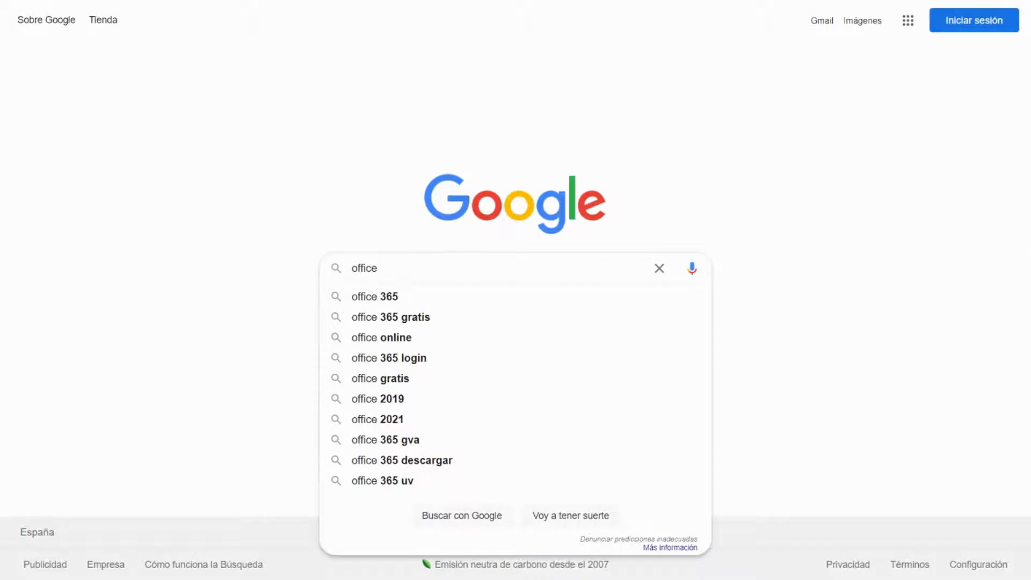
pyautogui.write(' 365')
pyautogui.press('Return')
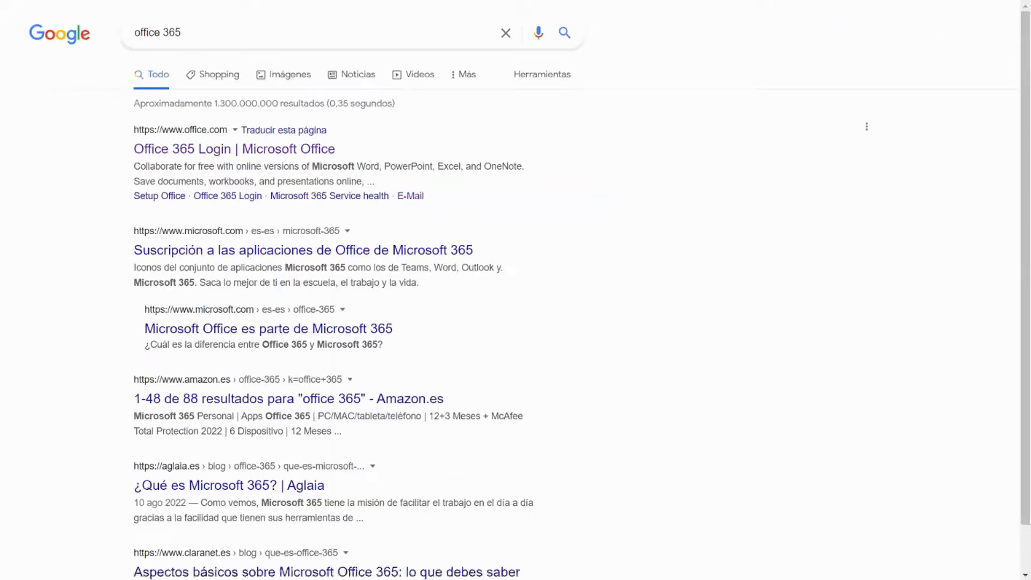
pyautogui.click(202, 154)
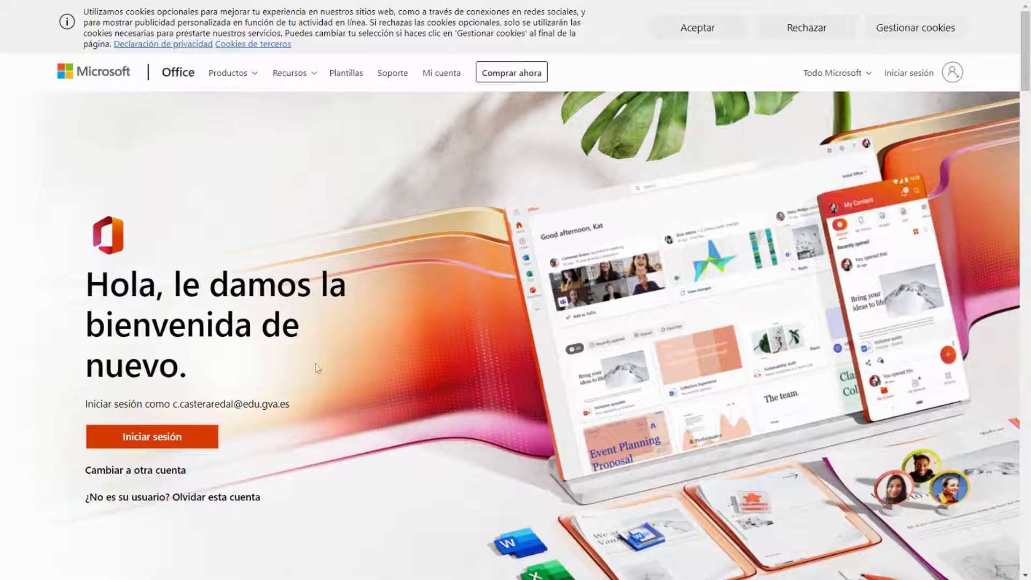
# Step: Sign in to Office with the remembered account and switch to Outlook
pyautogui.click(168, 442)
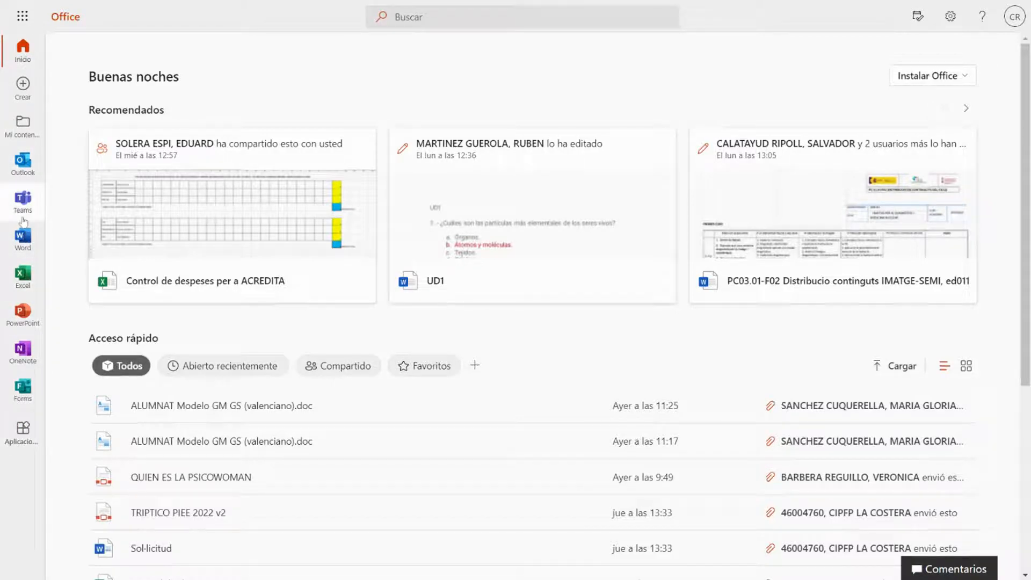
pyautogui.click(24, 173)
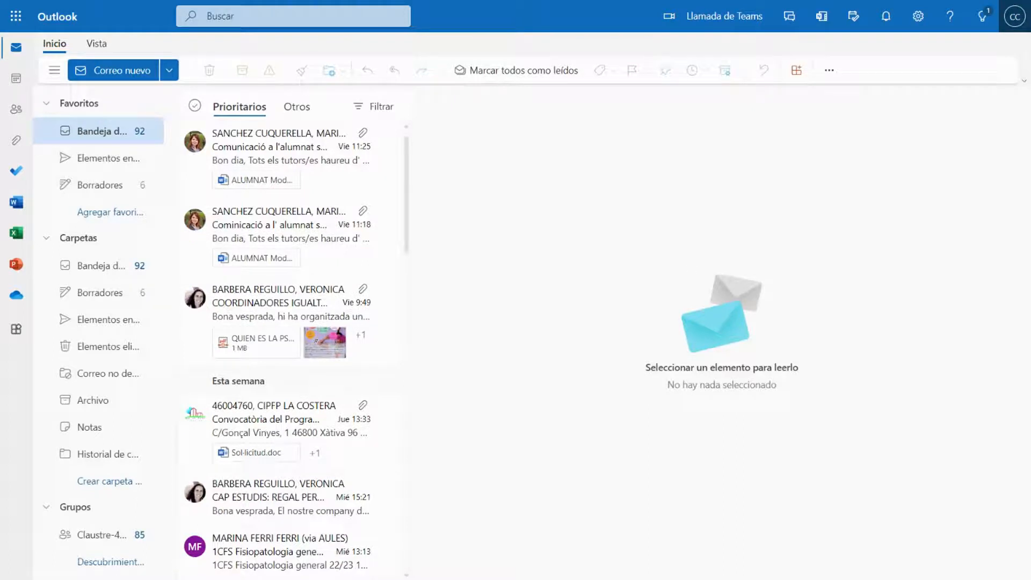
# Step: Upload a new photo for the Outlook account, shift it down within the circular crop, and apply it
pyautogui.click(1015, 22)
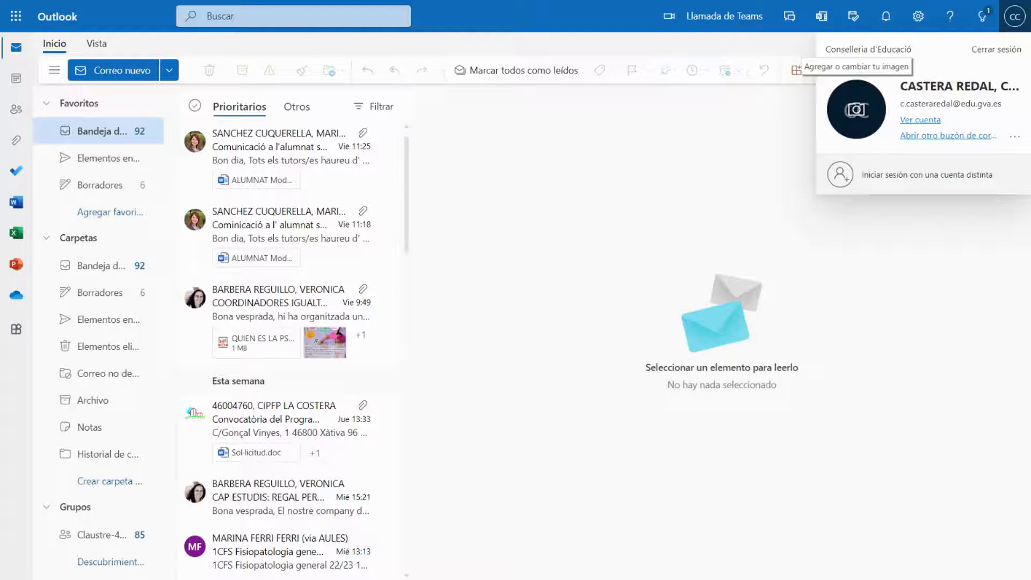
pyautogui.click(852, 126)
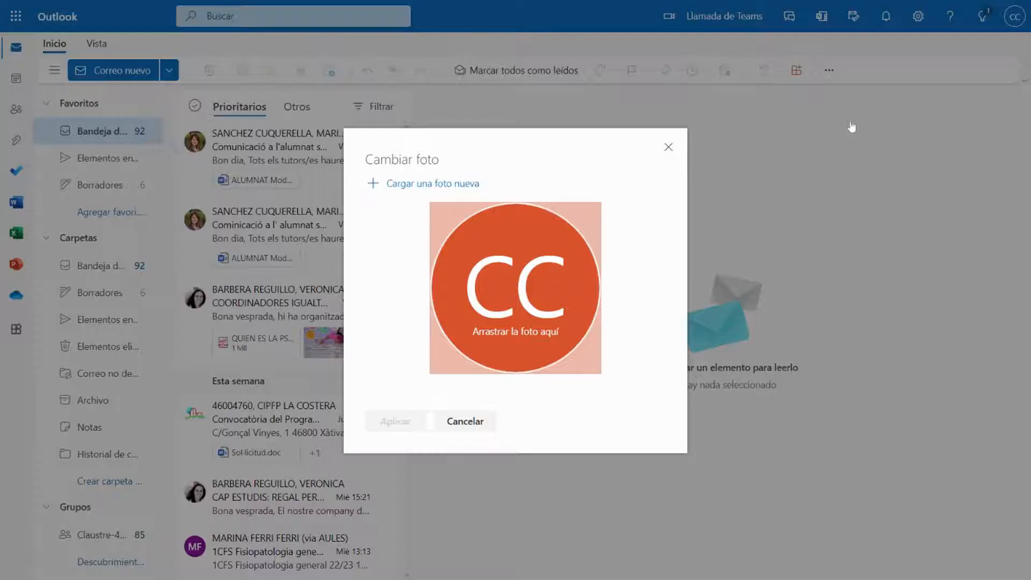
pyautogui.click(398, 186)
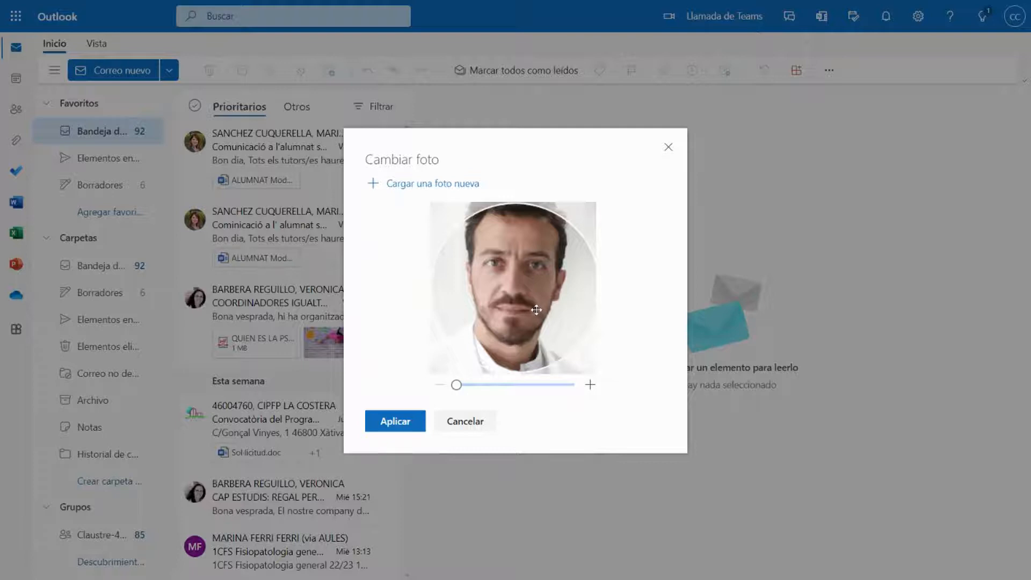
pyautogui.moveTo(536, 310); pyautogui.dragTo(536, 334)
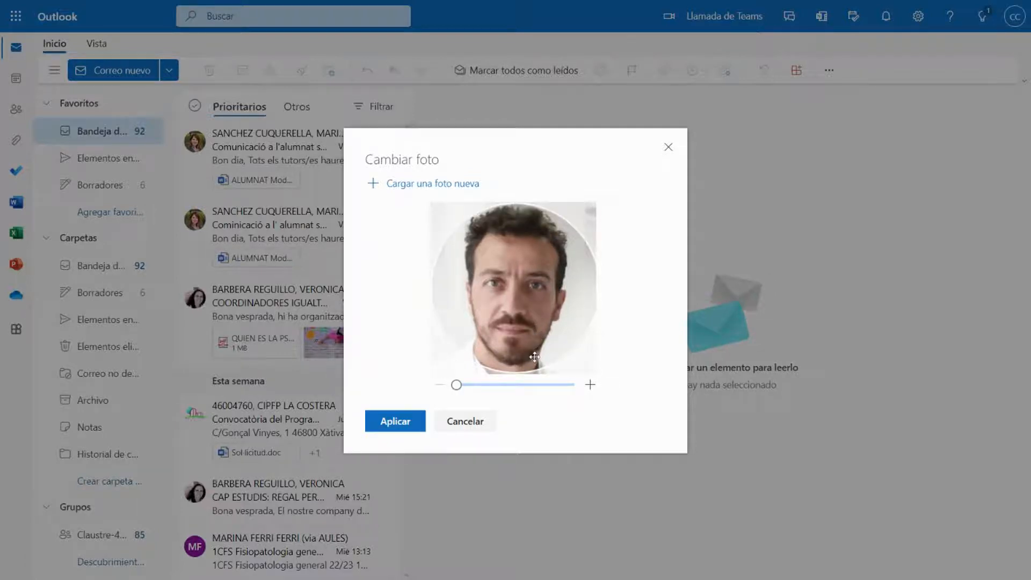
pyautogui.click(383, 422)
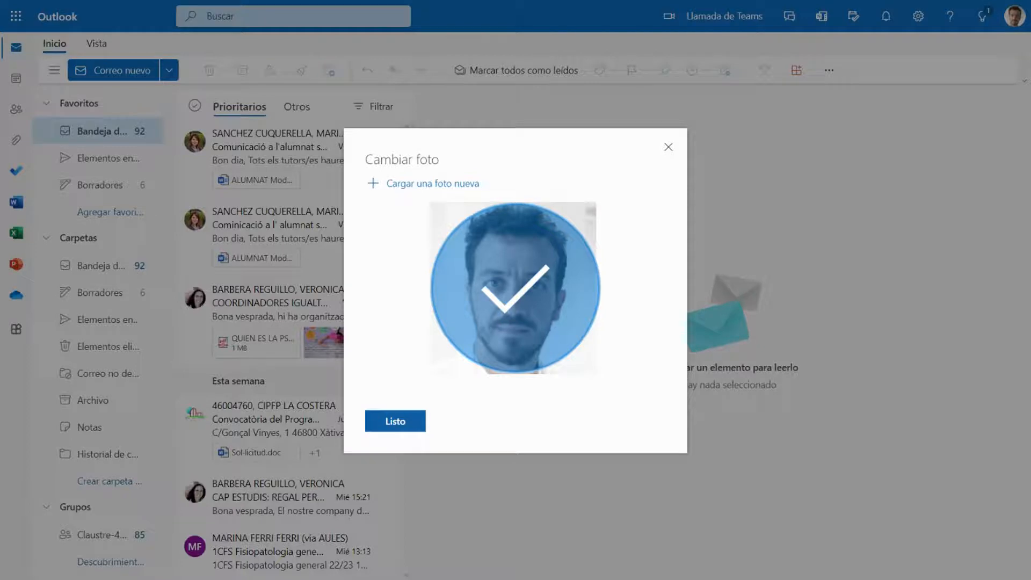
pyautogui.click(385, 422)
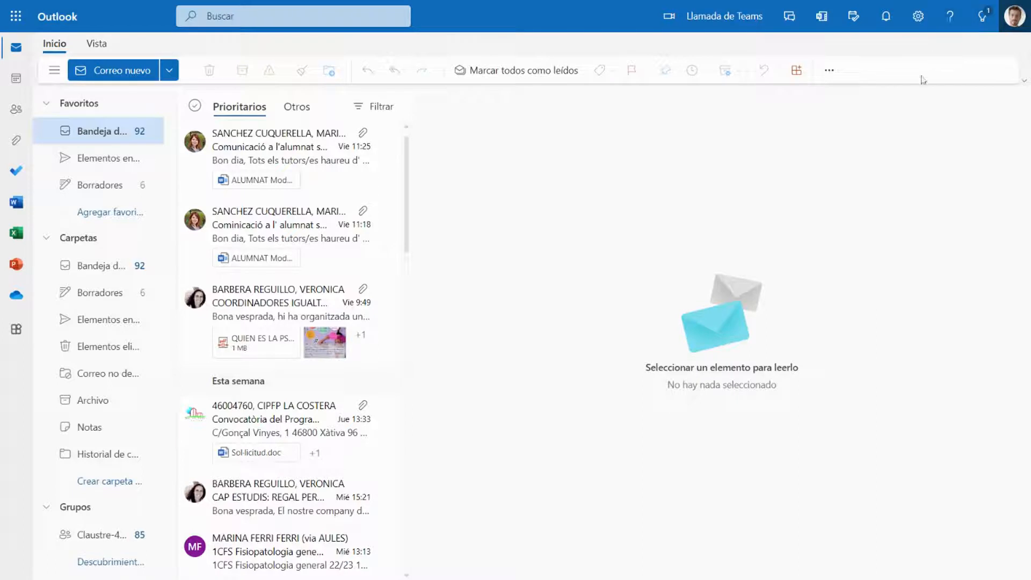
# Step: Open the full Outlook settings at the mail category's "Redactar y responder" page
pyautogui.click(918, 17)
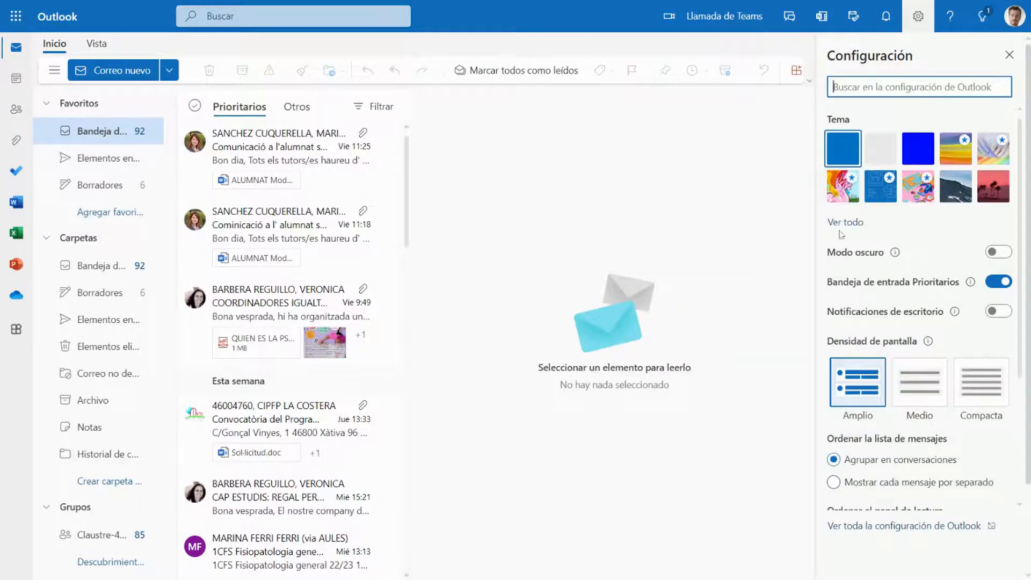
pyautogui.moveTo(928, 340)
pyautogui.scroll(-3, 928, 340)
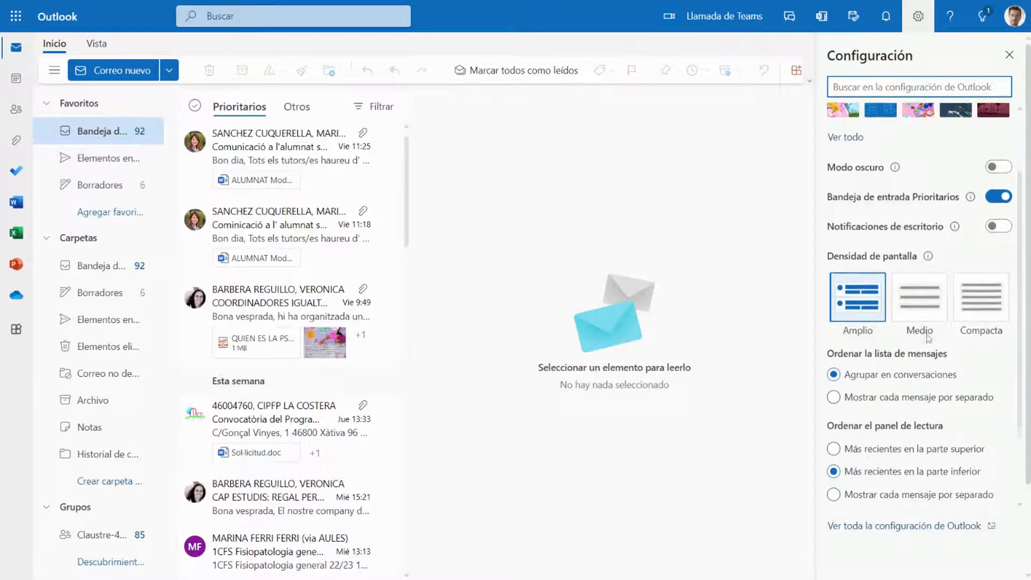
pyautogui.scroll(-1, 928, 337)
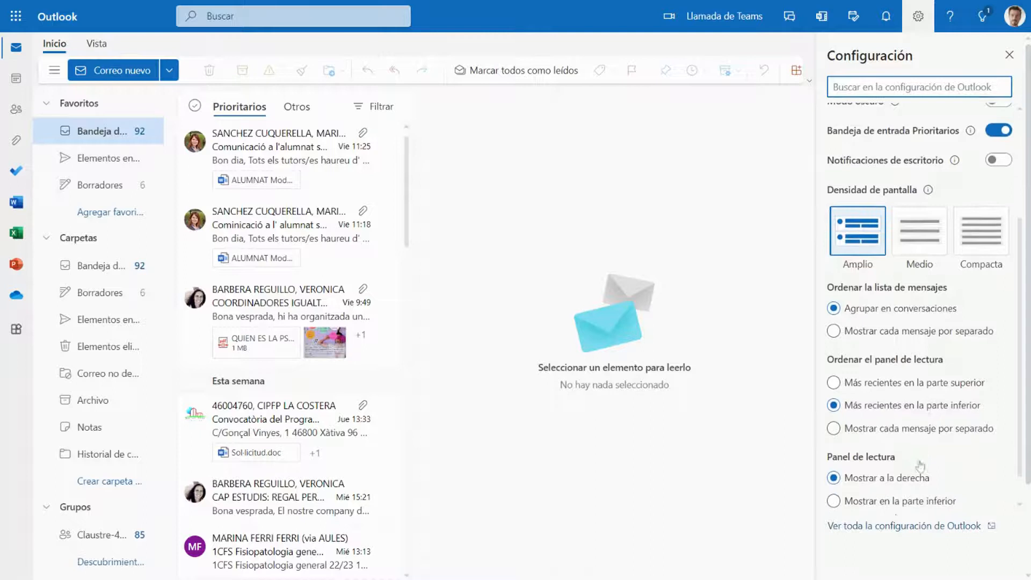
pyautogui.click(881, 531)
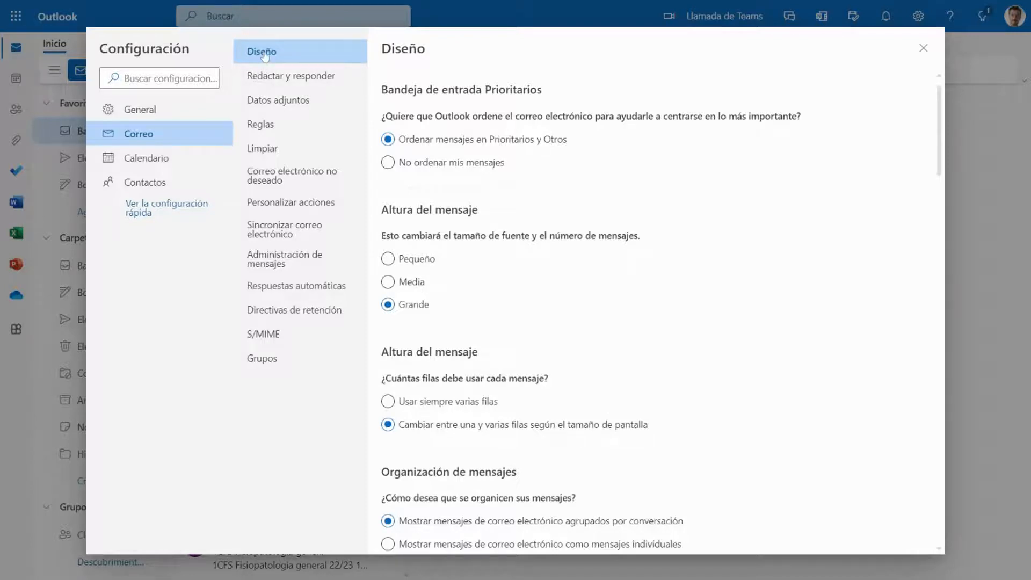
pyautogui.click(270, 80)
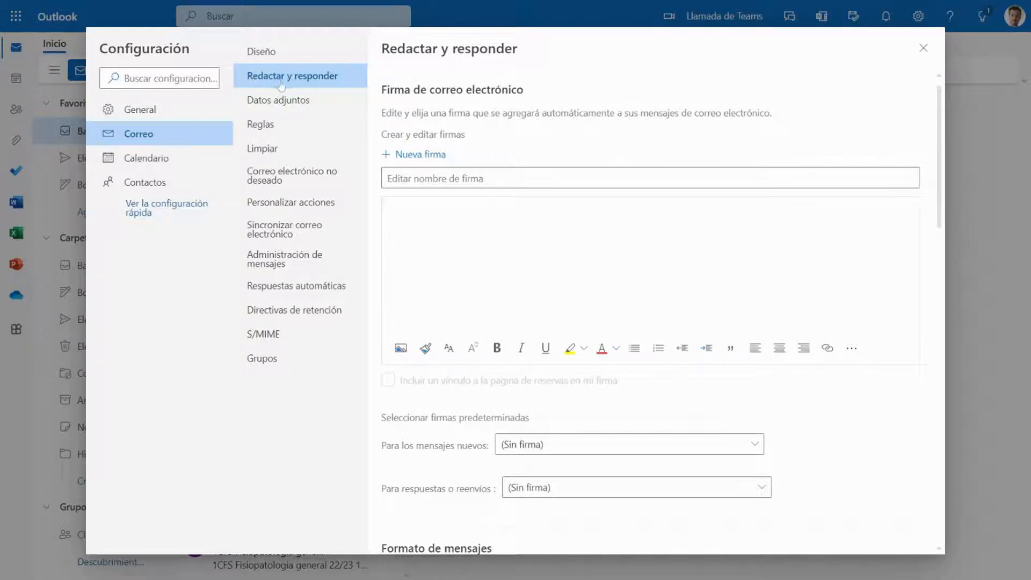
# Step: Create a new email signature named "CIPFP La Costera"
pyautogui.click(418, 155)
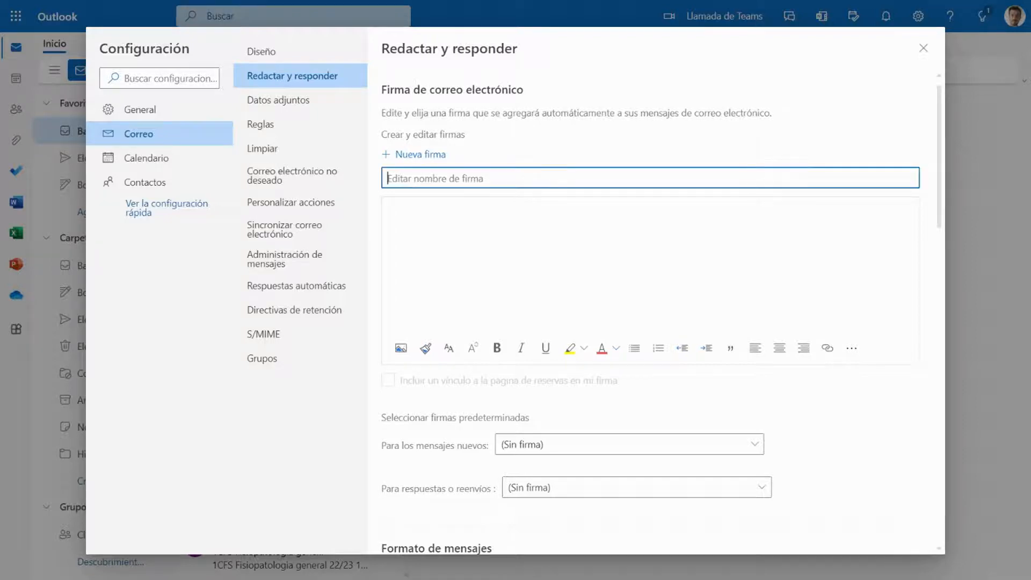
pyautogui.write('F')
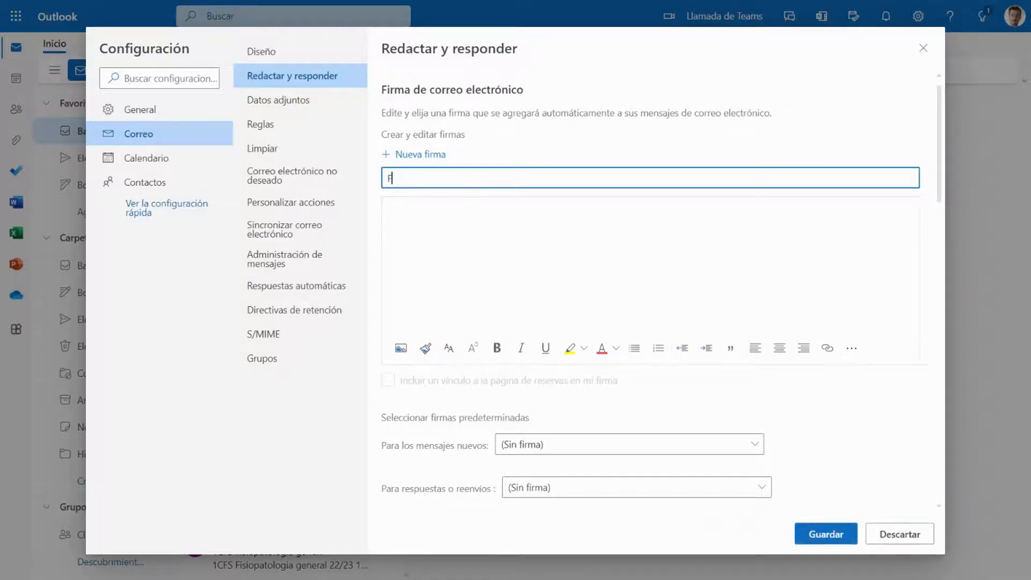
pyautogui.press('BackSpace')
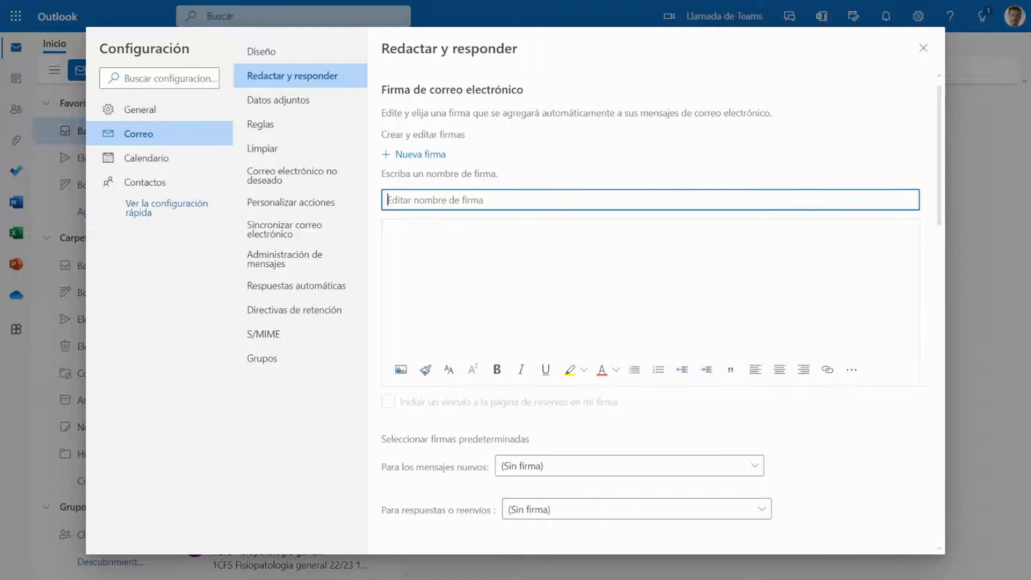
pyautogui.write('CIP')
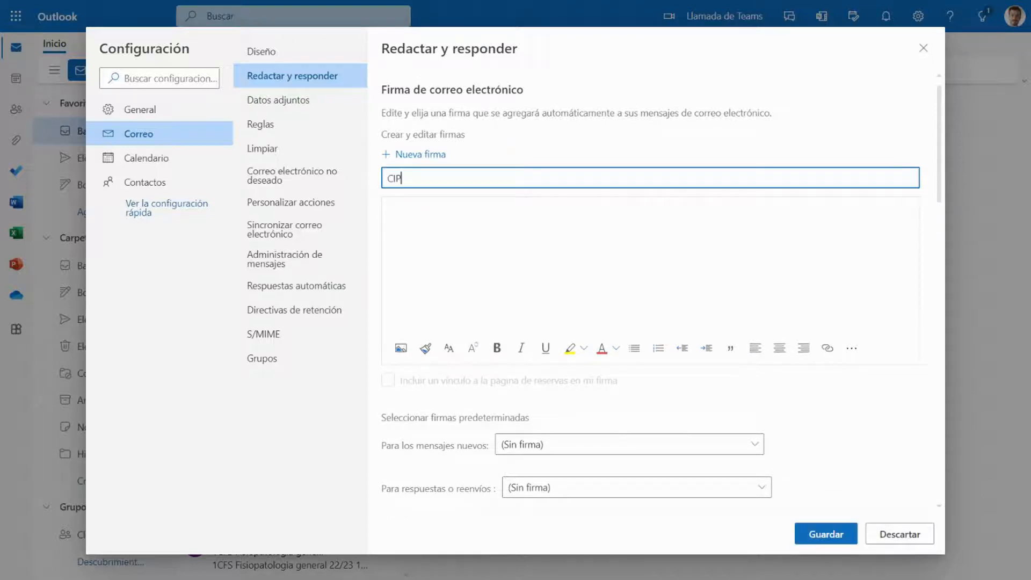
pyautogui.write('FP La Costera')
# Step: Write the signature as four lines: the sender's full name, "Departament de Sanitària", "Professor de PS - Diagnòstic" and "CIPFP La Costera"
pyautogui.click(389, 211)
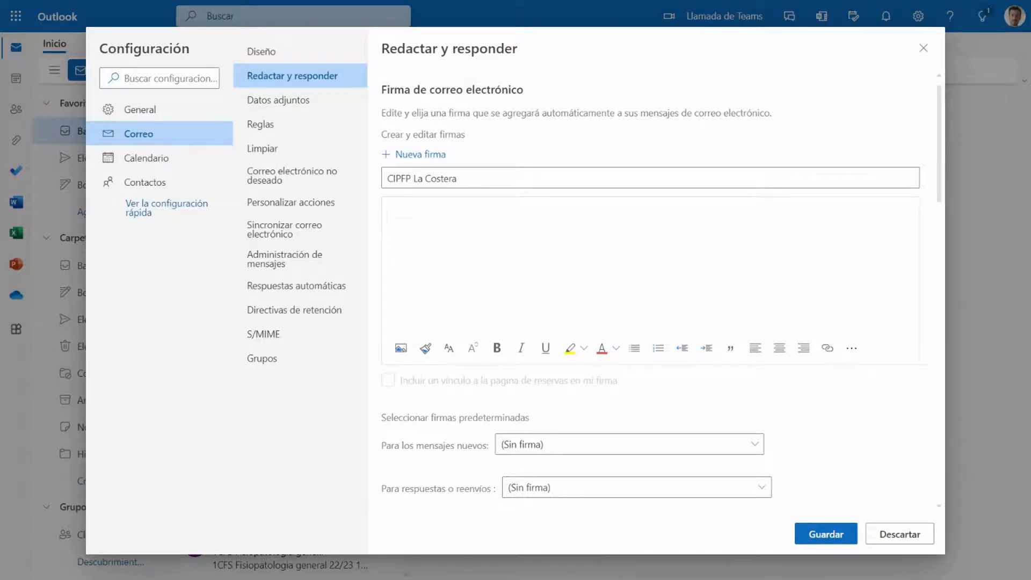
pyautogui.write('Carlos Casterá Redal')
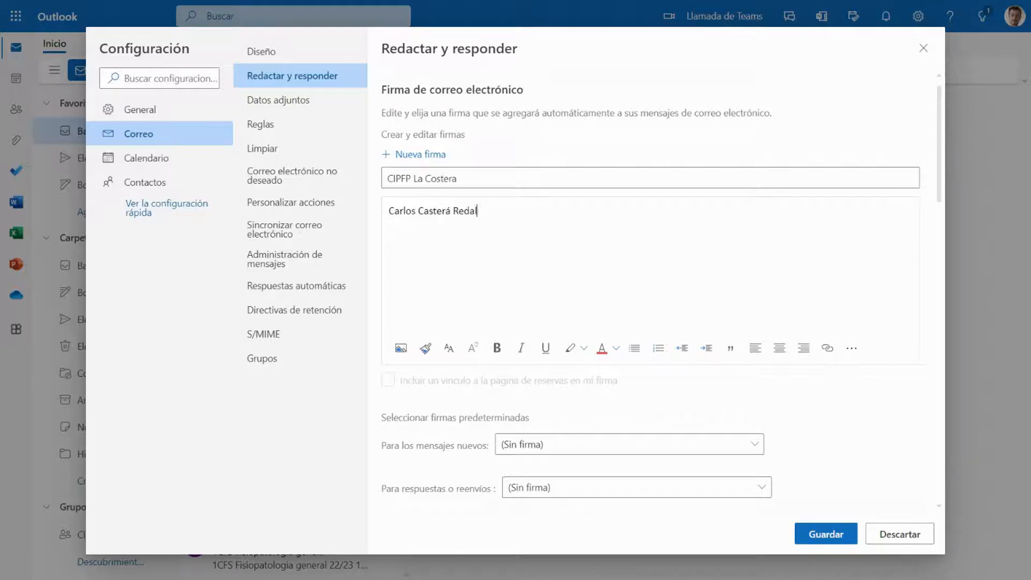
pyautogui.press('Return')
pyautogui.write('Departament de Sanitàr')
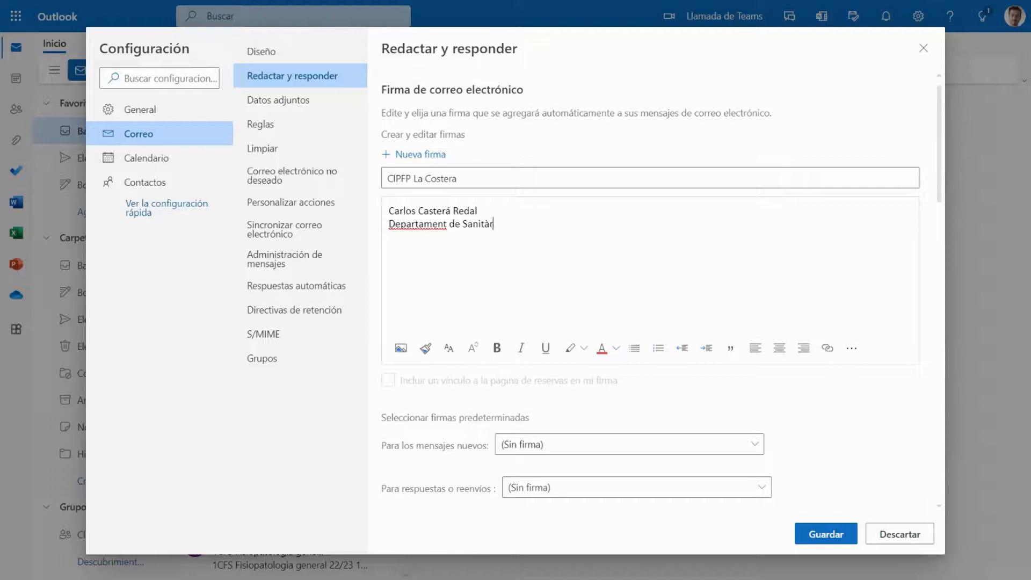
pyautogui.write('ia Professor de PS')
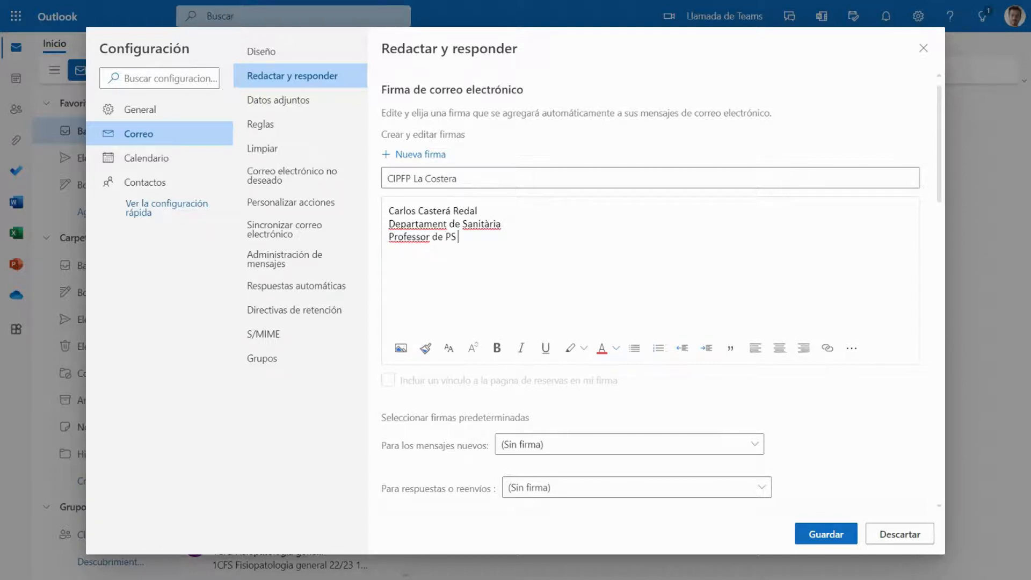
pyautogui.write('- DiagnòsticCiPFP La COstera')
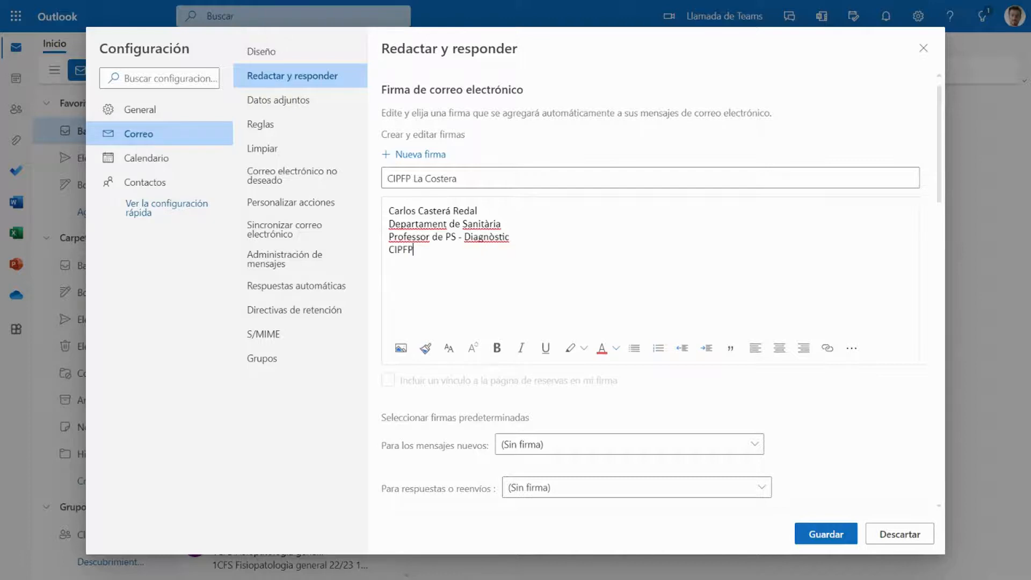
pyautogui.press('Left')
pyautogui.press('Left')
pyautogui.press('Left')
pyautogui.press('Left')
pyautogui.press('BackSpace')
pyautogui.press('BackSpace')
pyautogui.write('os')
pyautogui.press('Right')
pyautogui.press('Right')
pyautogui.press('Right')
pyautogui.press('Right')
# Step: Make the signature's last line, "CIPFP La Costera", bold
pyautogui.hotkey('shift', 'Left')
pyautogui.hotkey('shift', 'Left')
pyautogui.hotkey('shift', 'Left')
pyautogui.hotkey('shift', 'Left')
pyautogui.hotkey('shift', 'Left')
pyautogui.hotkey('shift', 'Left')
pyautogui.hotkey('shift', 'Left')
pyautogui.hotkey('shift', 'Left')
pyautogui.hotkey('shift', 'Left')
pyautogui.hotkey('shift', 'Left')
pyautogui.hotkey('shift', 'Left')
pyautogui.hotkey('shift', 'Left')
pyautogui.hotkey('shift', 'Left')
pyautogui.hotkey('shift', 'Left')
pyautogui.hotkey('shift', 'Left')
pyautogui.hotkey('shift', 'Left')
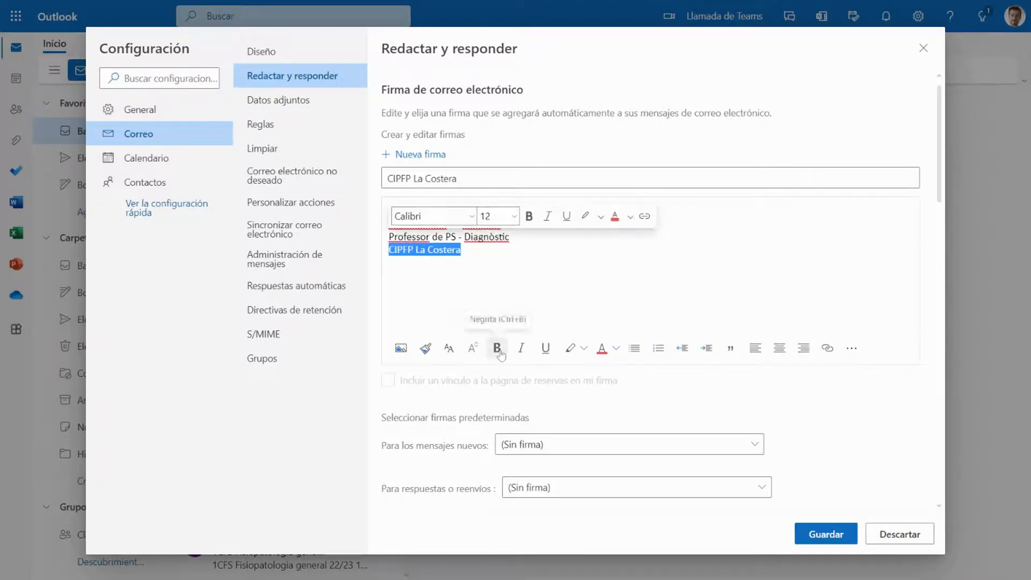
pyautogui.click(499, 349)
# Step: Make the full-name line of the signature bold
pyautogui.press('Up')
pyautogui.press('Up')
pyautogui.press('Up')
pyautogui.press('End')
pyautogui.hotkey('shift', 'Left')
pyautogui.hotkey('shift', 'Left')
pyautogui.hotkey('shift', 'Left')
pyautogui.hotkey('shift', 'Left')
pyautogui.hotkey('shift', 'Left')
pyautogui.hotkey('shift', 'Left')
pyautogui.hotkey('shift', 'Left')
pyautogui.hotkey('shift', 'Left')
pyautogui.hotkey('shift', 'Left')
pyautogui.hotkey('shift', 'Left')
pyautogui.hotkey('shift', 'Left')
pyautogui.hotkey('shift', 'Left')
pyautogui.hotkey('shift', 'Left')
pyautogui.hotkey('shift', 'Left')
pyautogui.hotkey('shift', 'Left')
pyautogui.hotkey('shift', 'Left')
pyautogui.hotkey('shift', 'Left')
pyautogui.hotkey('shift', 'Left')
pyautogui.hotkey('shift', 'Left')
pyautogui.hotkey('shift', 'Left')
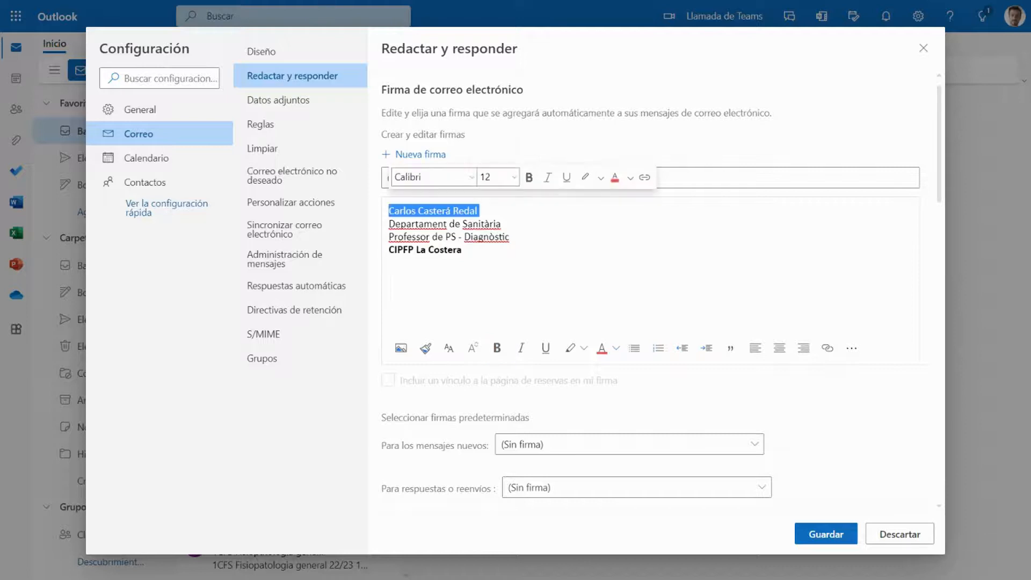
pyautogui.click(490, 351)
# Step: Insert the Generalitat Valenciana logo on a new line above the name and shrink it to roughly the text's width
pyautogui.click(463, 250)
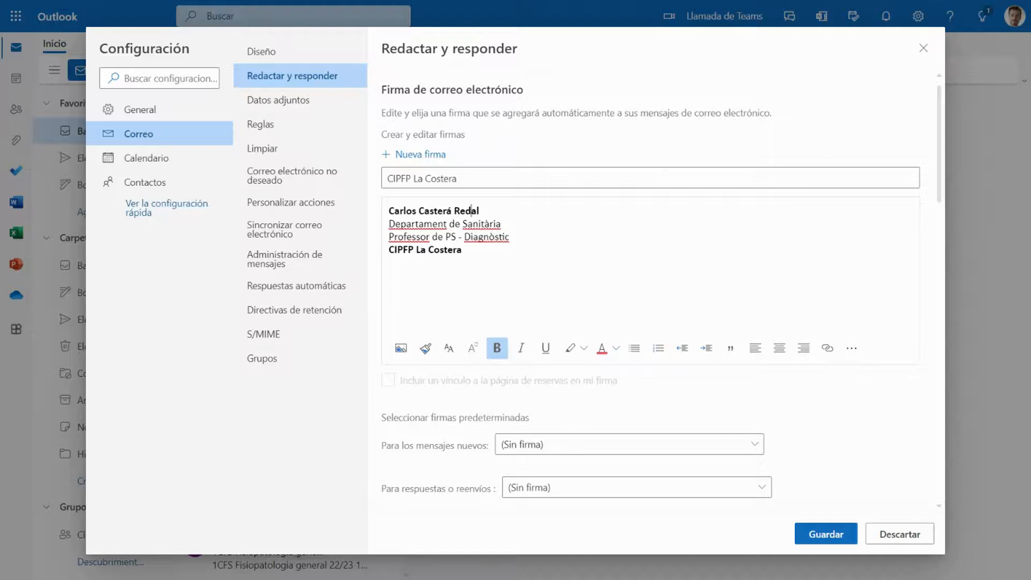
pyautogui.press('Return')
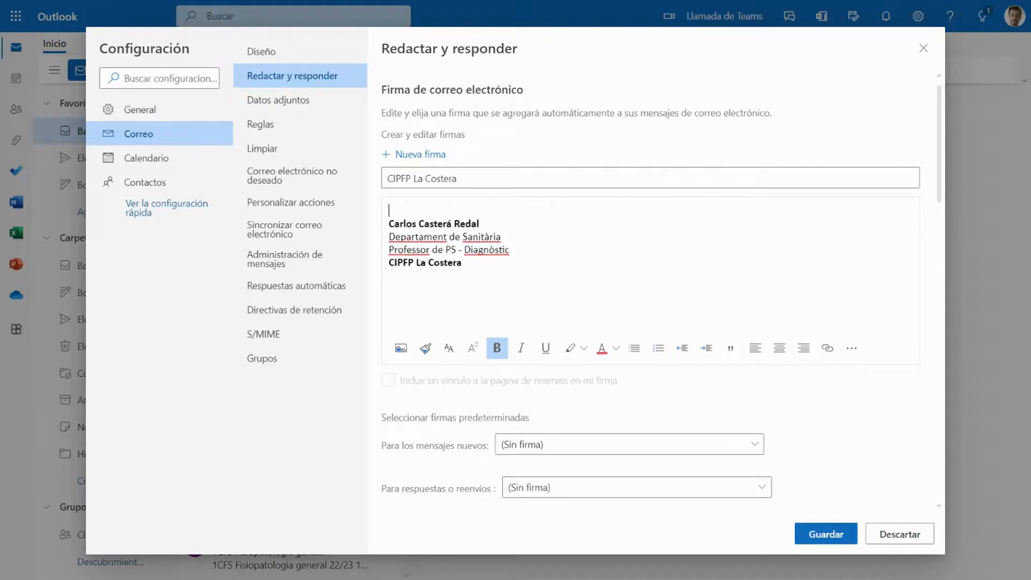
pyautogui.click(854, 349)
pyautogui.click(401, 350)
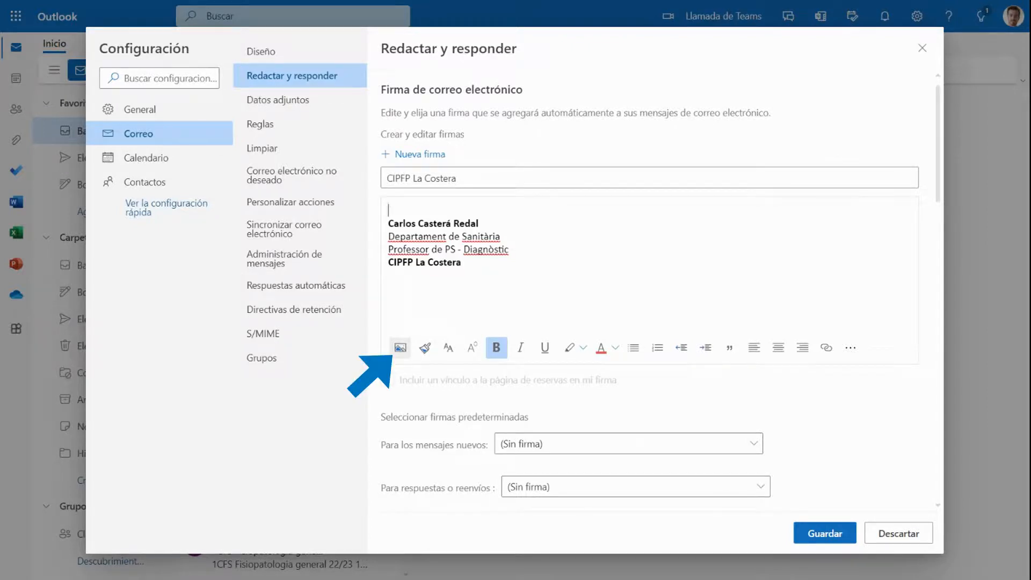
pyautogui.scroll(1, 642, 263)
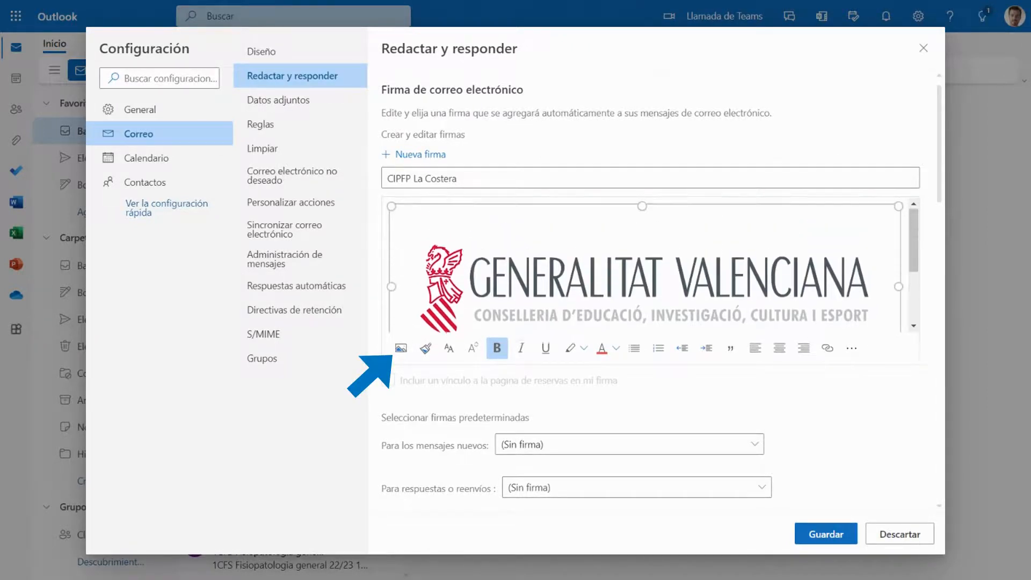
pyautogui.moveTo(392, 207); pyautogui.dragTo(654, 349)
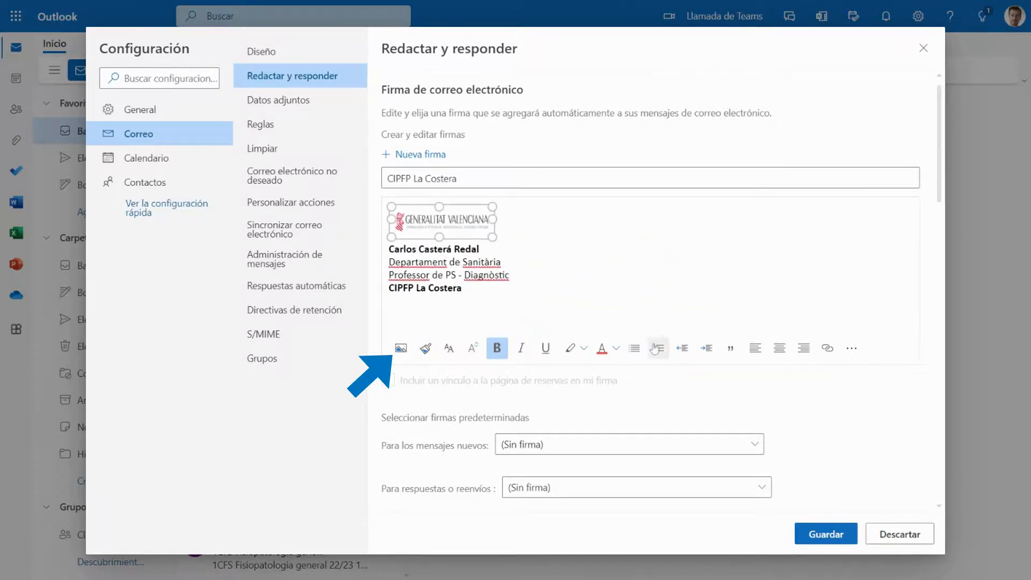
# Step: Insert the school's globe-and-buildings logo below the "CIPFP La Costera" line and reduce its size
pyautogui.click(463, 288)
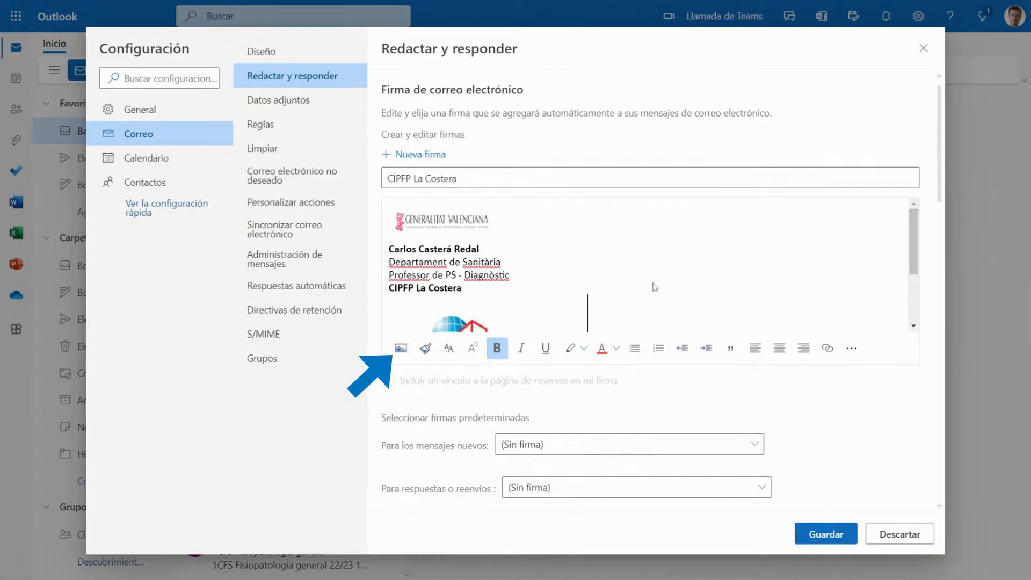
pyautogui.scroll(-1, 655, 288)
pyautogui.click(559, 283)
# Step: Italicize the four text lines of the signature and place the cursor beside the school logo
pyautogui.moveTo(585, 225)
pyautogui.mouseDown()
pyautogui.moveTo(506, 250)
pyautogui.moveTo(391, 211)
pyautogui.moveTo(417, 241)
pyautogui.moveTo(389, 241)
pyautogui.mouseUp()
pyautogui.click(548, 209)
pyautogui.click(508, 309)
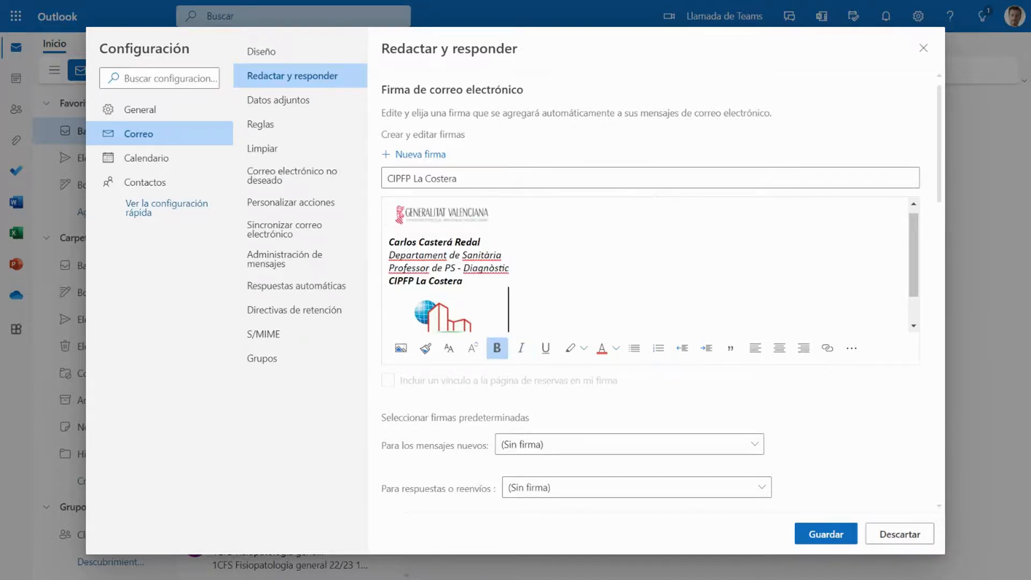
# Step: Center the whole signature content, including both logos and all the text lines
pyautogui.click(488, 226)
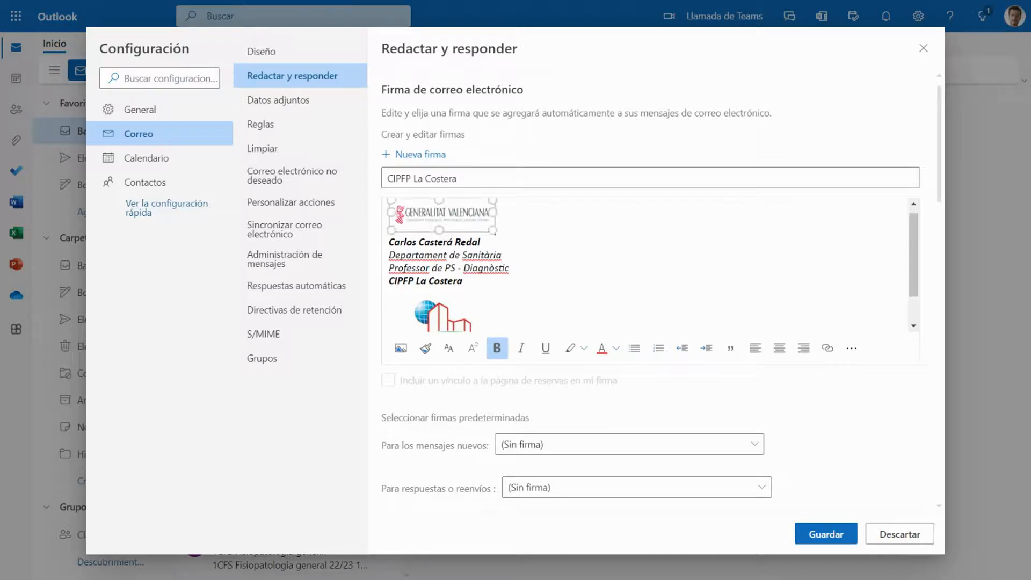
pyautogui.moveTo(389, 239); pyautogui.dragTo(472, 331)
pyautogui.click(445, 317)
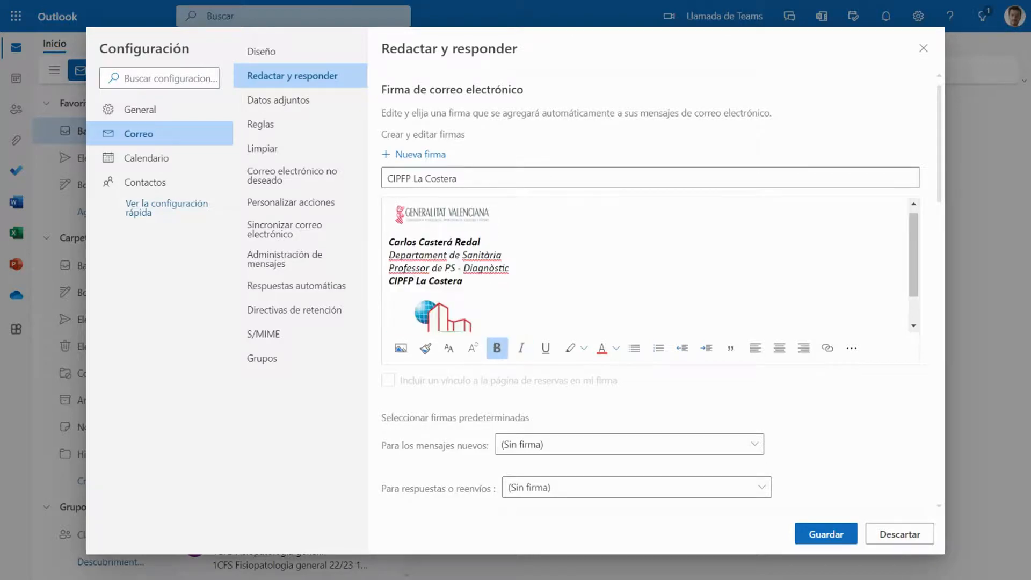
pyautogui.click(446, 317)
pyautogui.hotkey('ctrl', 'a')
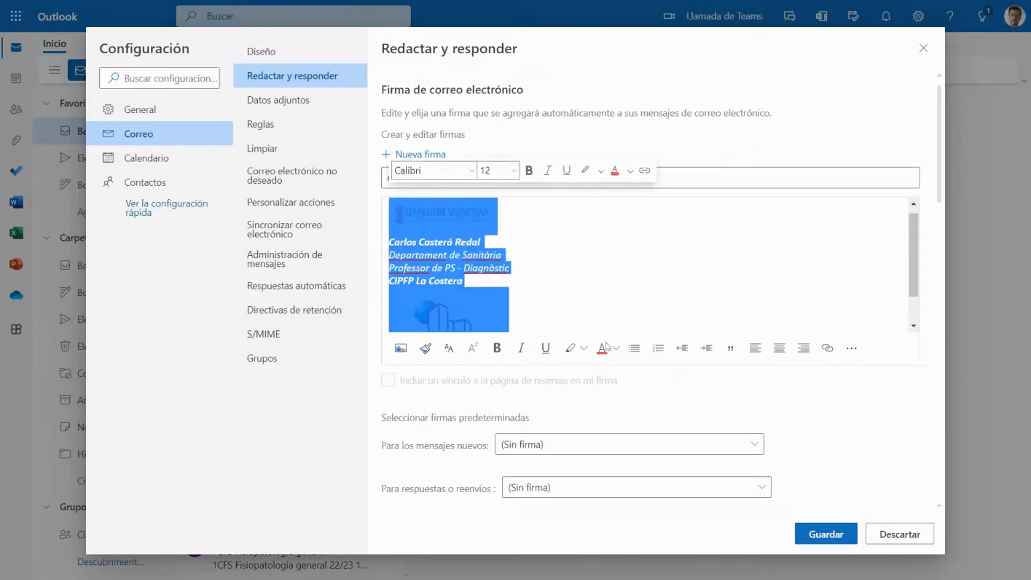
pyautogui.click(780, 348)
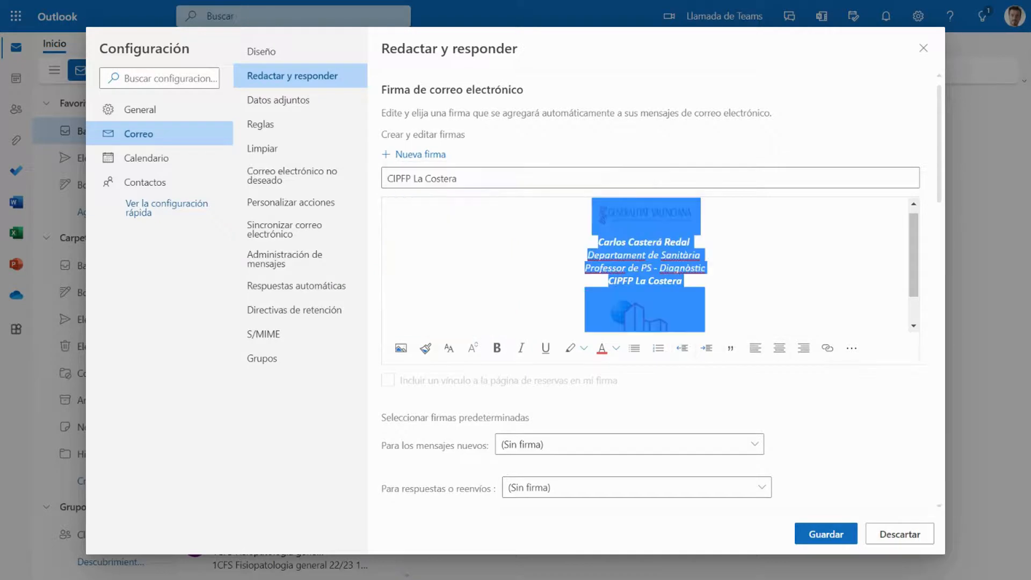
pyautogui.click(703, 255)
# Step: Add a blank line above "CIPFP La Costera" and another between the full name and "Departament de Sanitària"
pyautogui.scroll(1, 703, 255)
pyautogui.scroll(-1, 702, 256)
pyautogui.scroll(1, 703, 256)
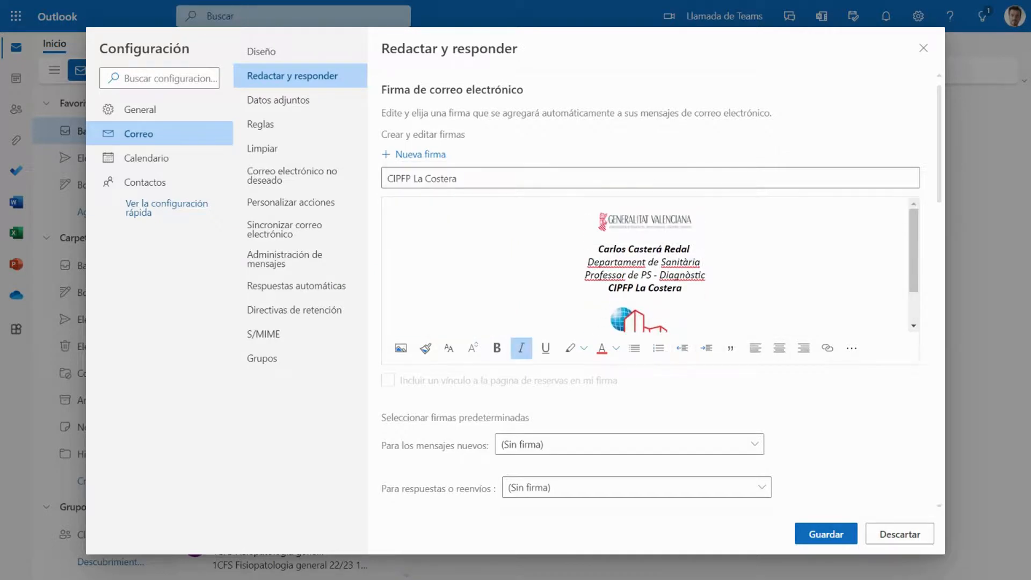
pyautogui.press('Return')
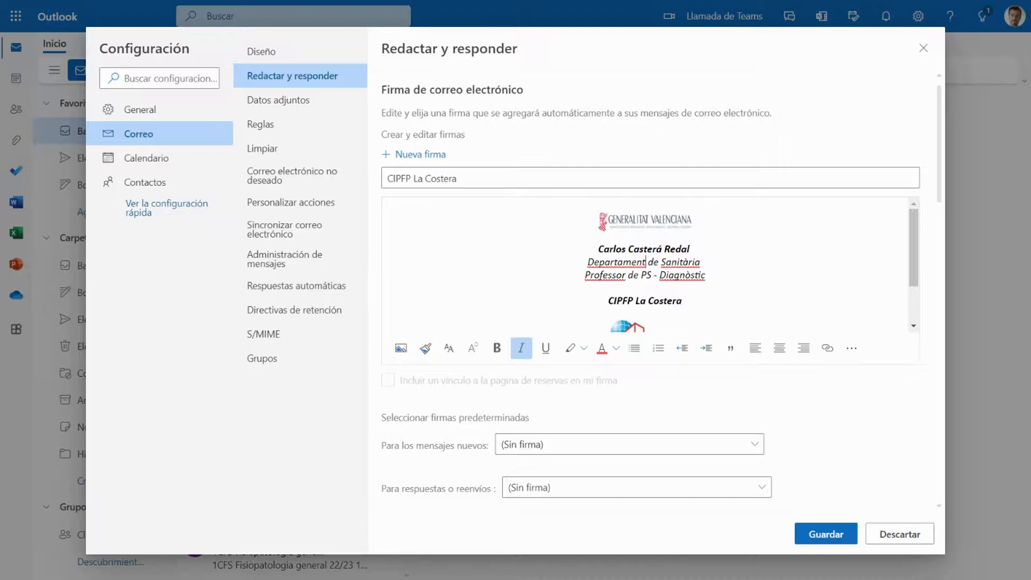
pyautogui.click(588, 262)
pyautogui.press('Return')
pyautogui.scroll(-1, 594, 261)
pyautogui.scroll(-1, 594, 262)
pyautogui.scroll(-2, 406, 335)
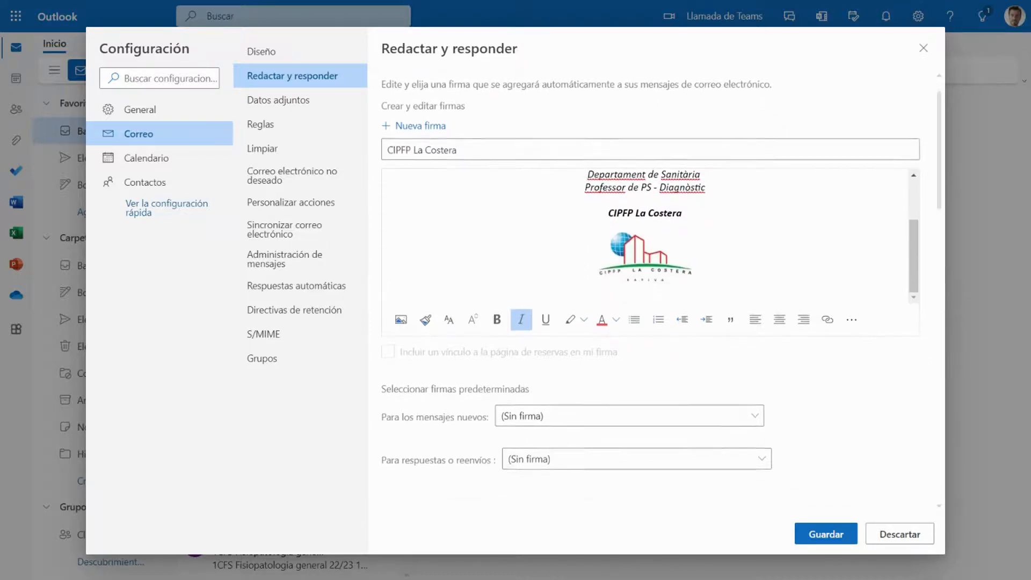
# Step: Try to choose a default signature for new messages
pyautogui.scroll(-1, 479, 397)
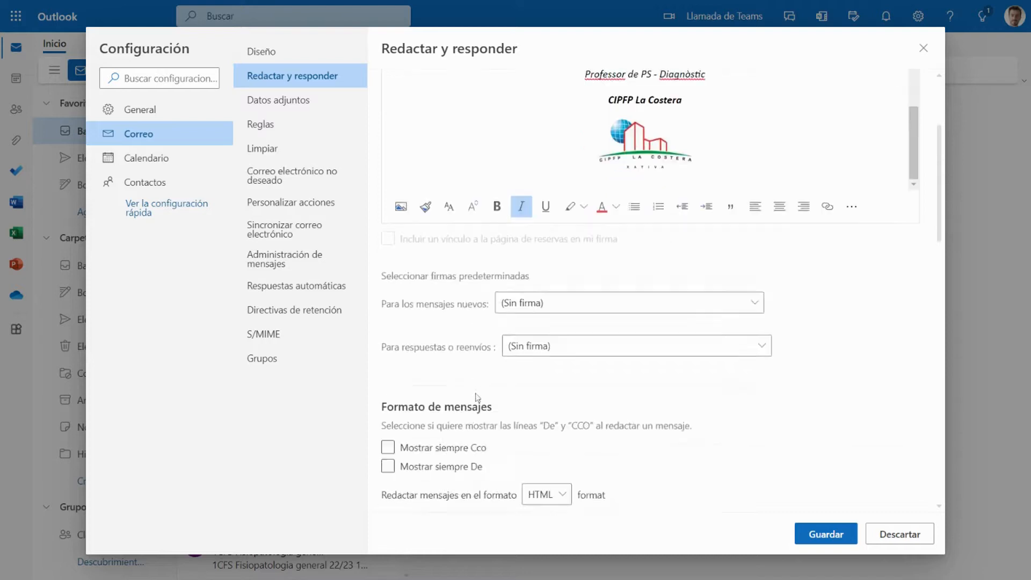
pyautogui.click(754, 301)
pyautogui.click(786, 266)
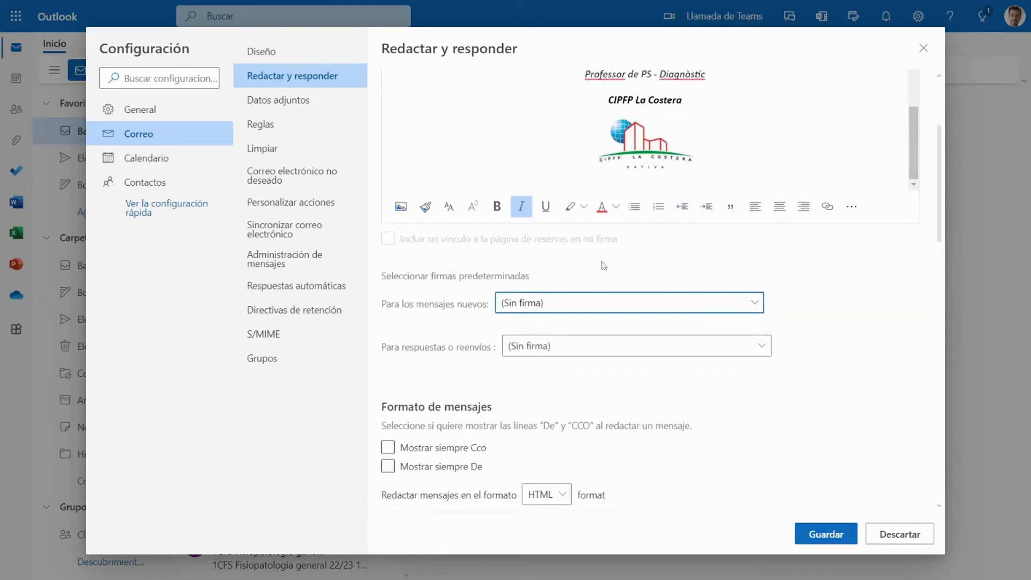
pyautogui.scroll(-5, 604, 265)
pyautogui.scroll(-4, 604, 266)
pyautogui.scroll(11, 604, 265)
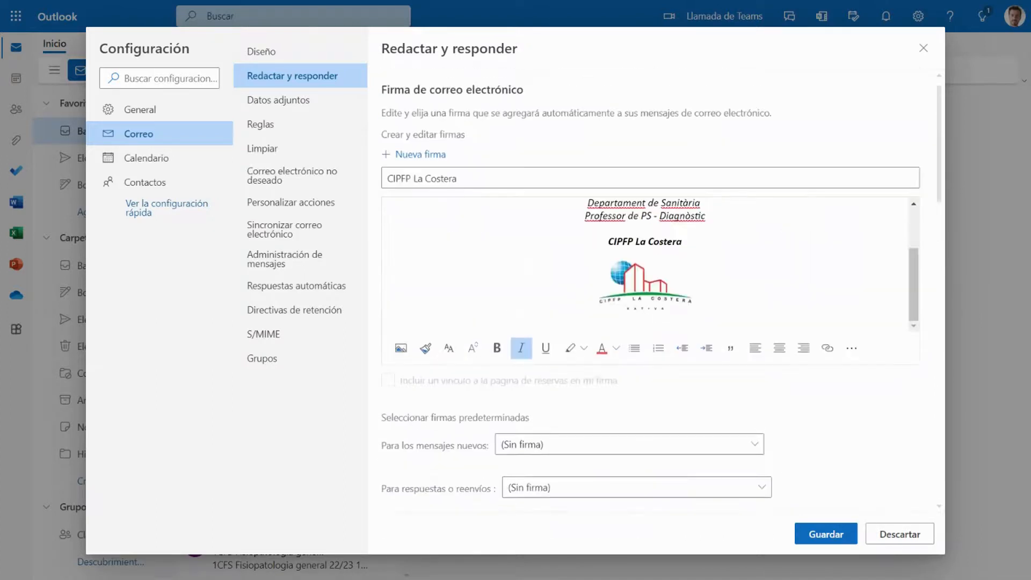
pyautogui.click(731, 445)
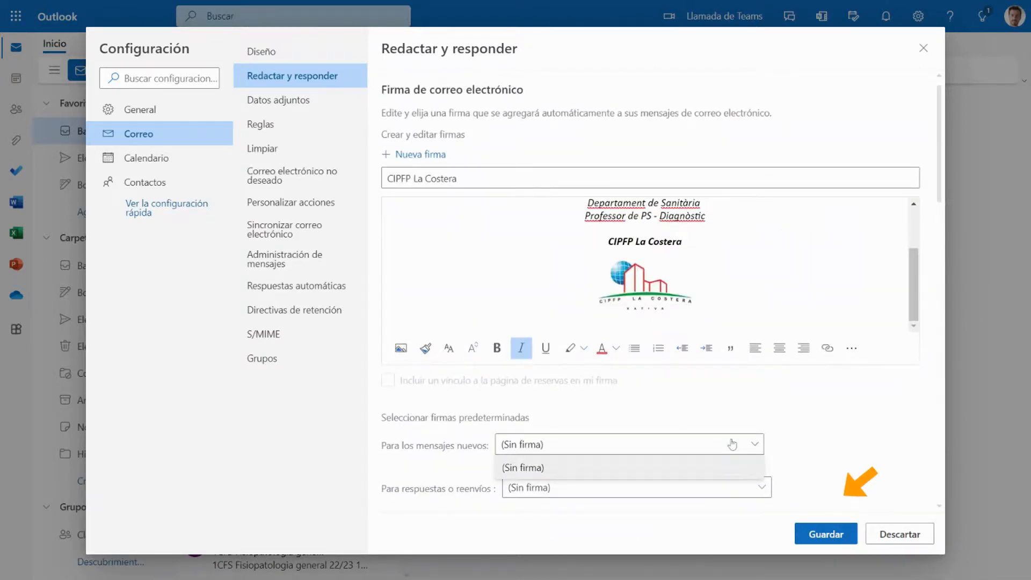
# Step: Save the signature and set "CIPFP La Costera" as the default signature for new messages
pyautogui.click(817, 533)
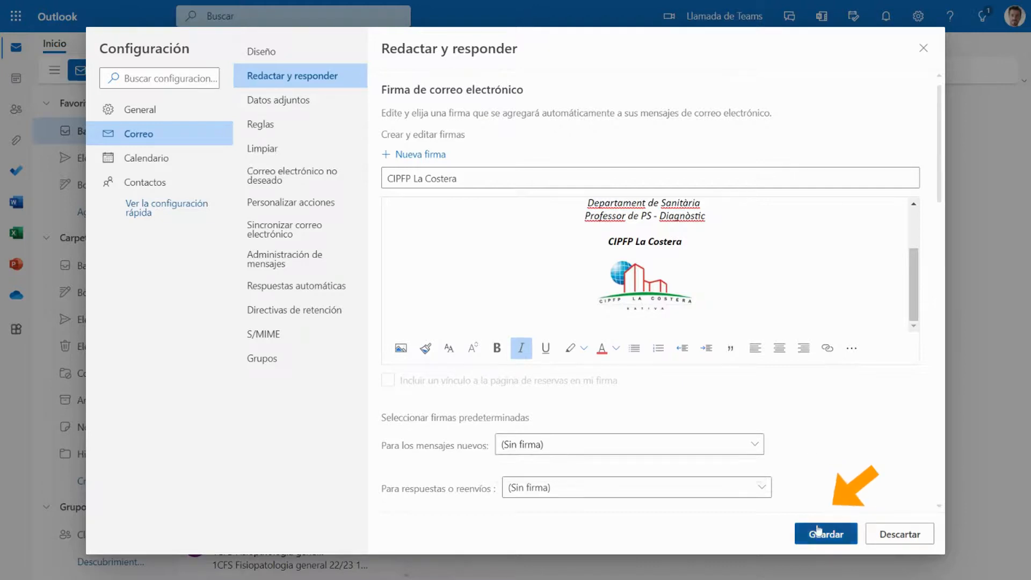
pyautogui.click(612, 449)
pyautogui.click(558, 493)
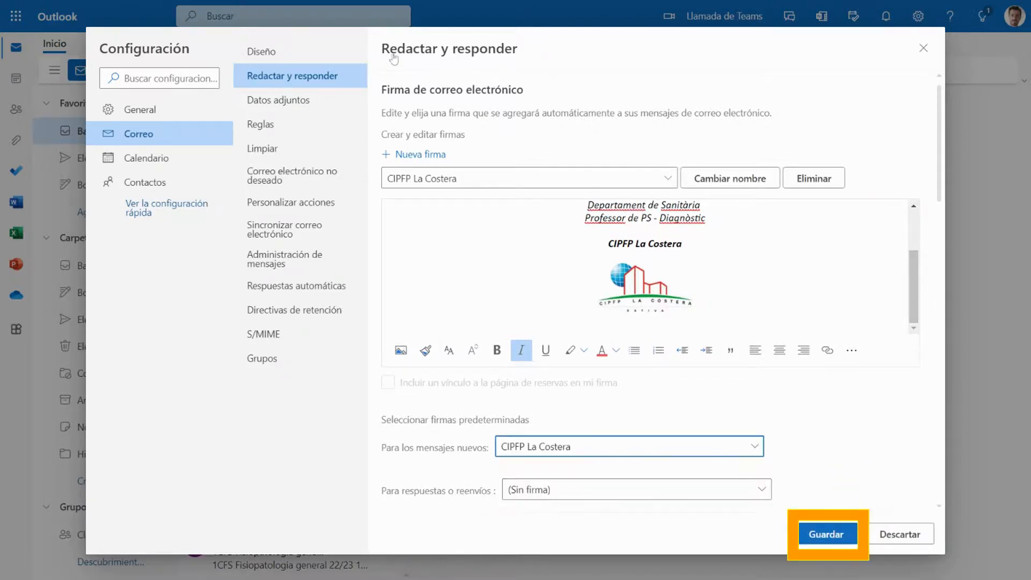
# Step: Set "CIPFP La Costera" as the default signature for replies and forwards, and save the settings
pyautogui.click(749, 494)
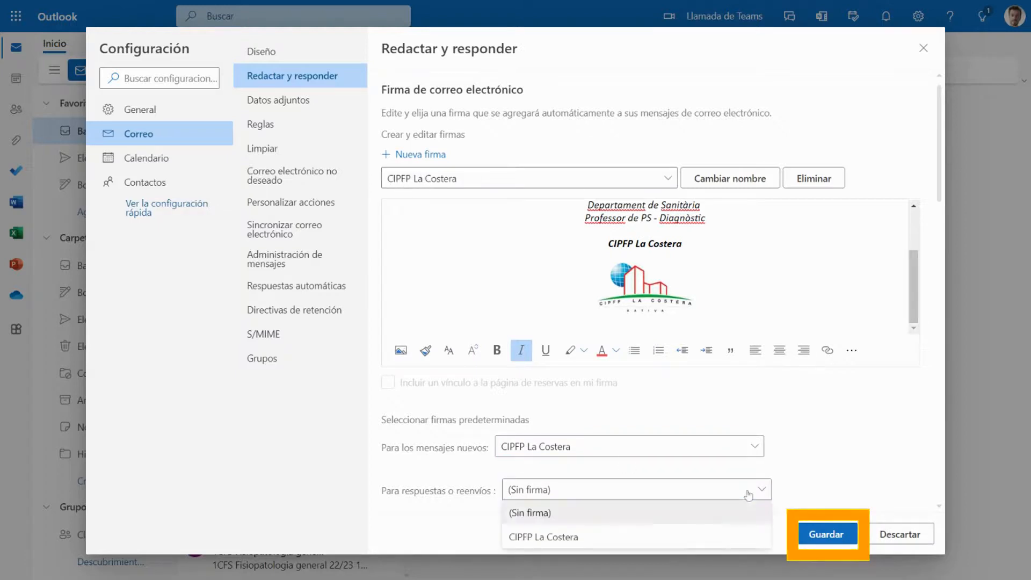
pyautogui.click(566, 536)
pyautogui.scroll(-1, 783, 407)
pyautogui.scroll(-1, 779, 407)
pyautogui.scroll(2, 778, 407)
pyautogui.scroll(2, 645, 237)
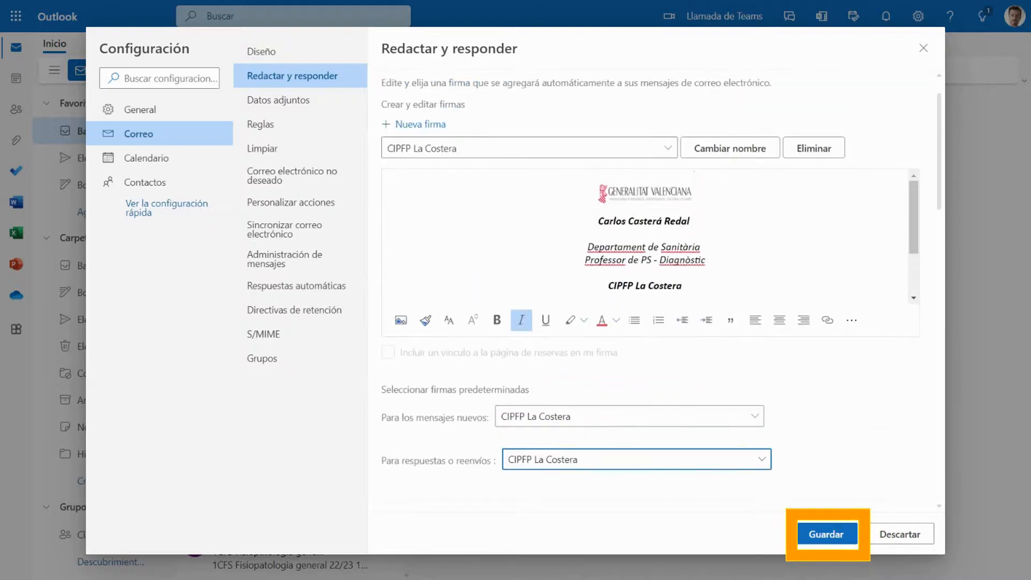
pyautogui.scroll(-1, 645, 236)
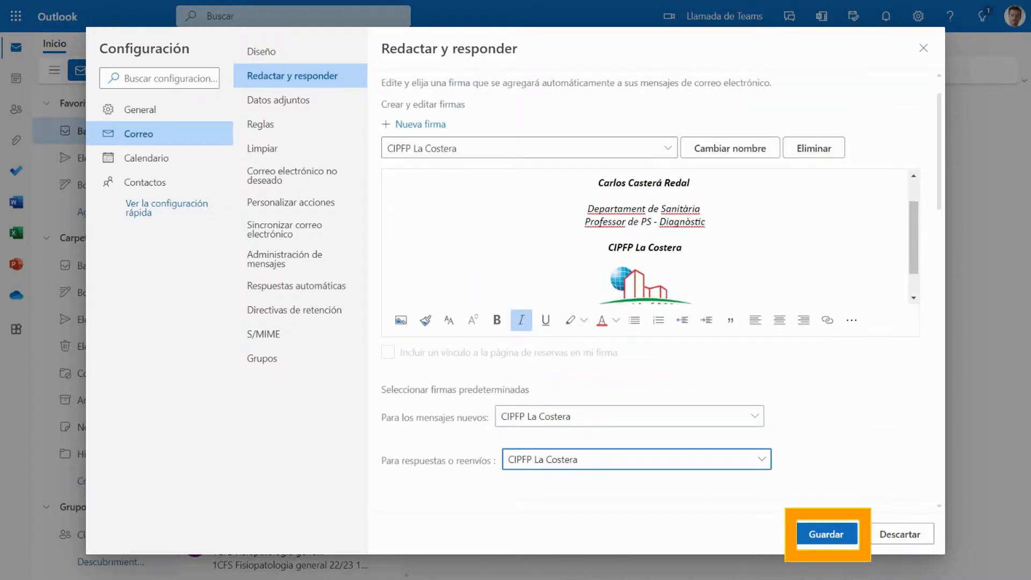
pyautogui.scroll(-1, 645, 236)
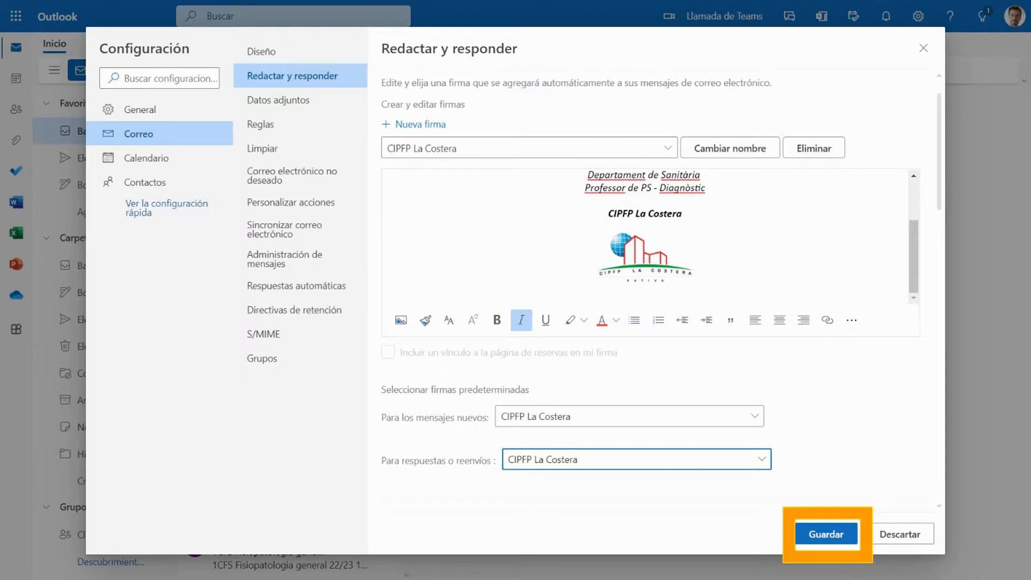
pyautogui.click(827, 534)
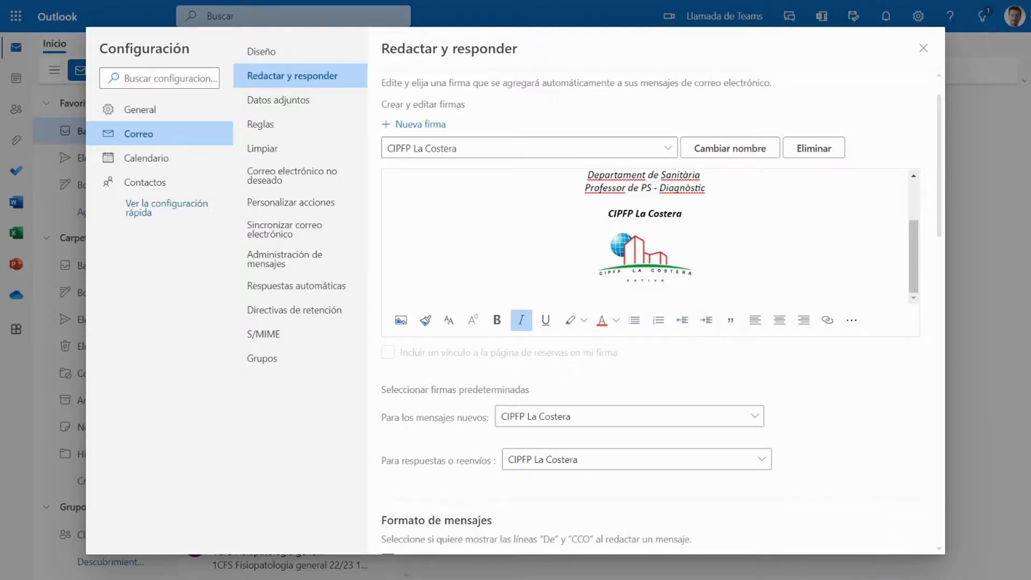